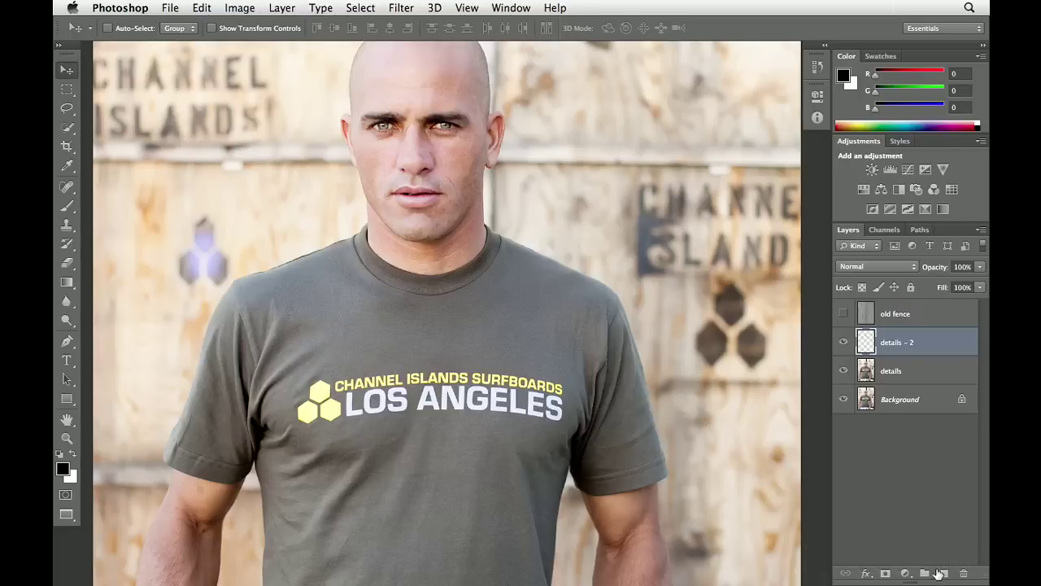
Step: Add a new empty layer and name it 'shirt - 1'
left_click(944, 573)
double_click(887, 343)
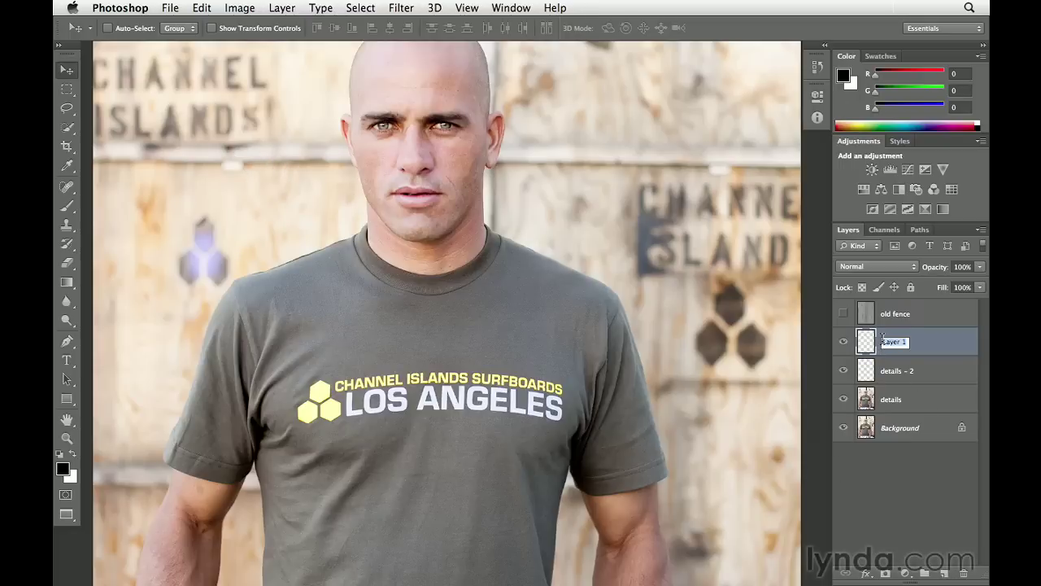
type("shirt - 1")
key("Return")
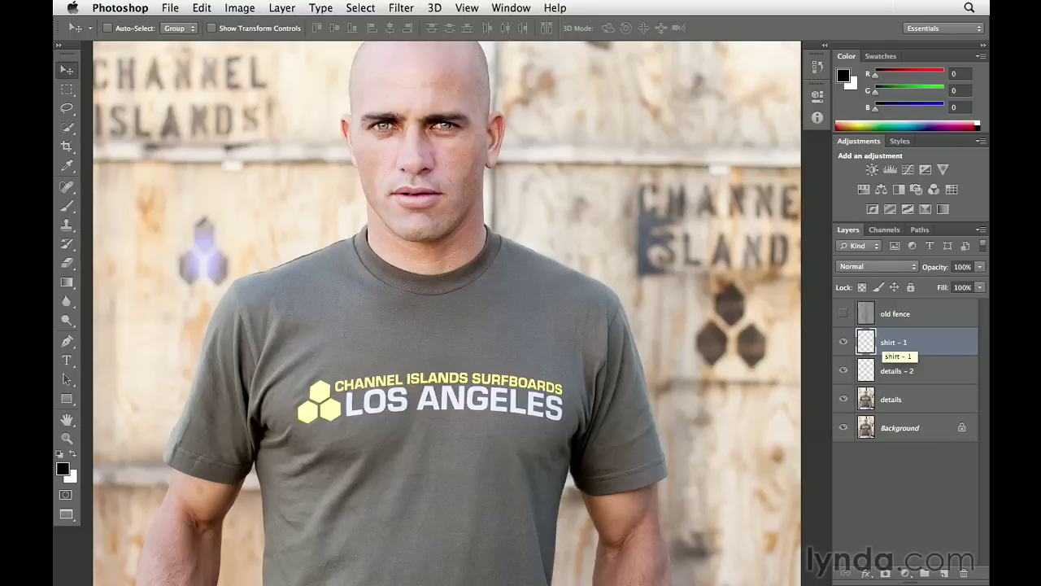
Step: Select the Patch Tool from the healing tools group
key("j")
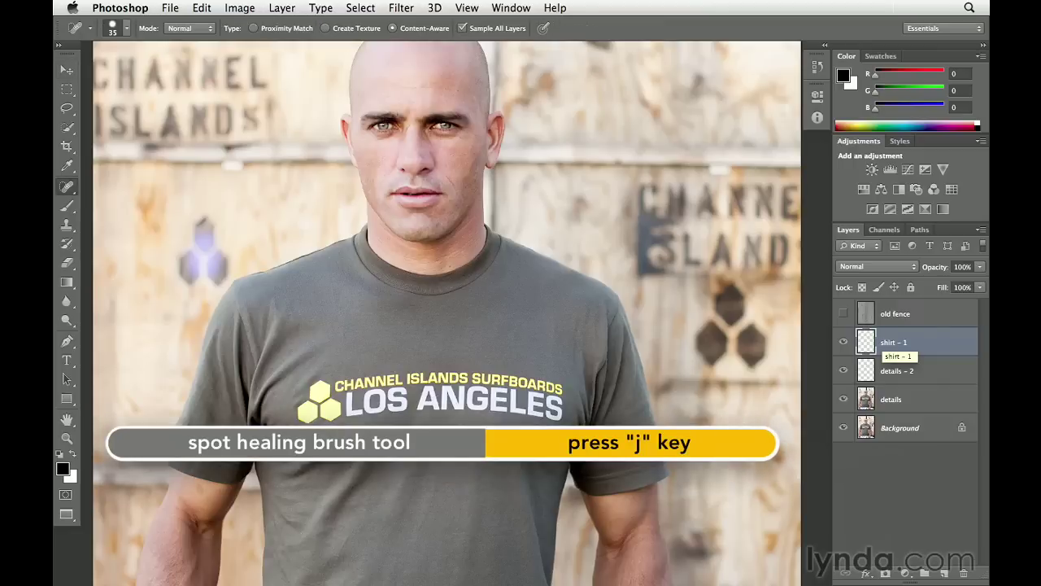
key("shift+j")
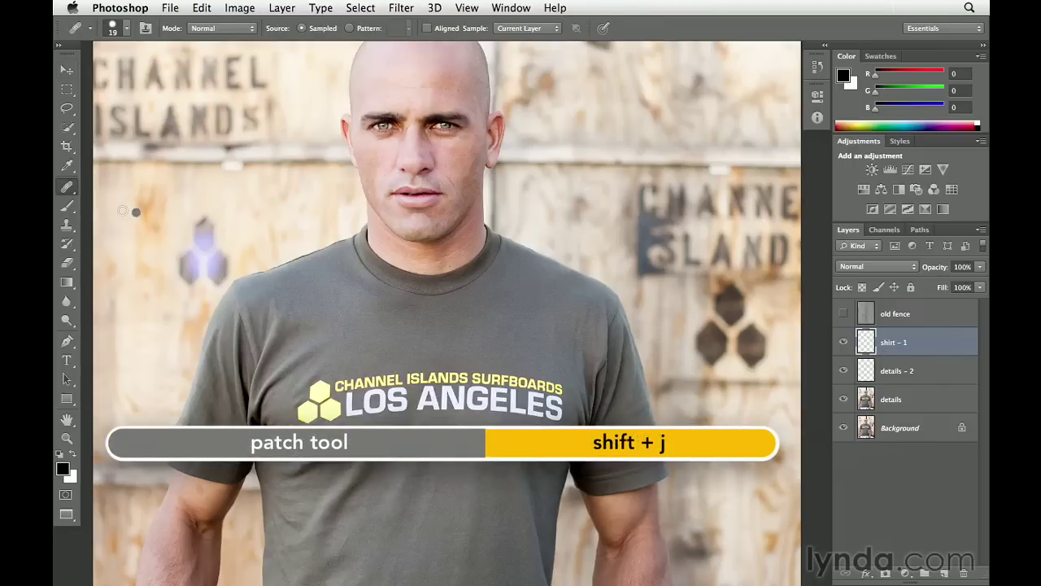
key("shift+j")
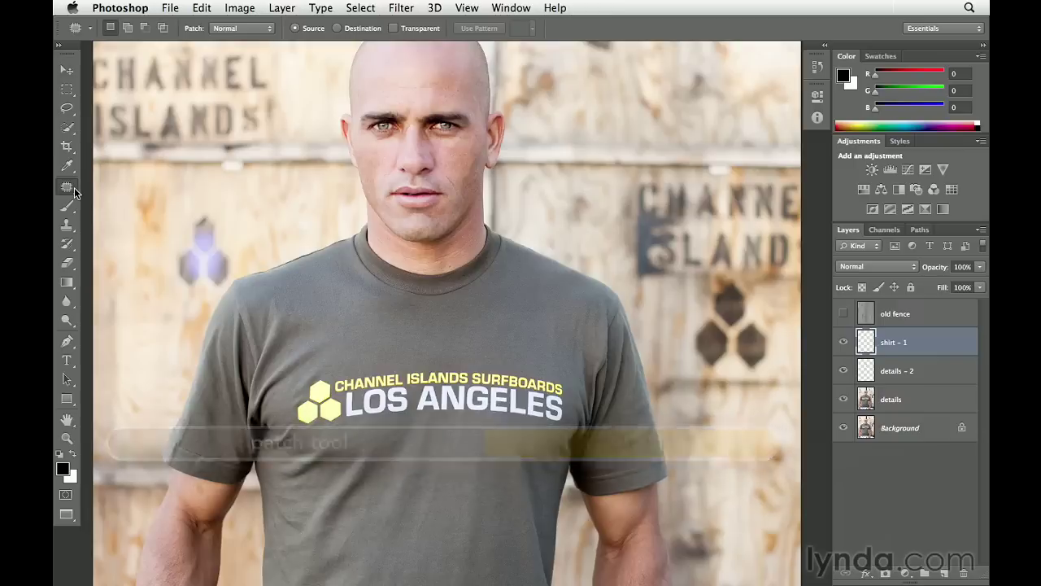
left_click(74, 191)
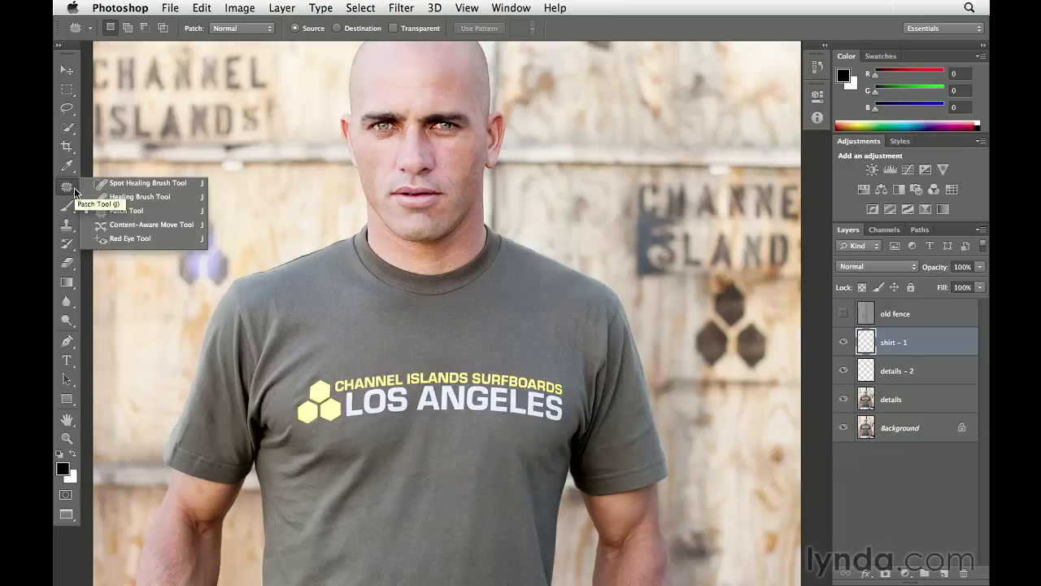
left_click(135, 213)
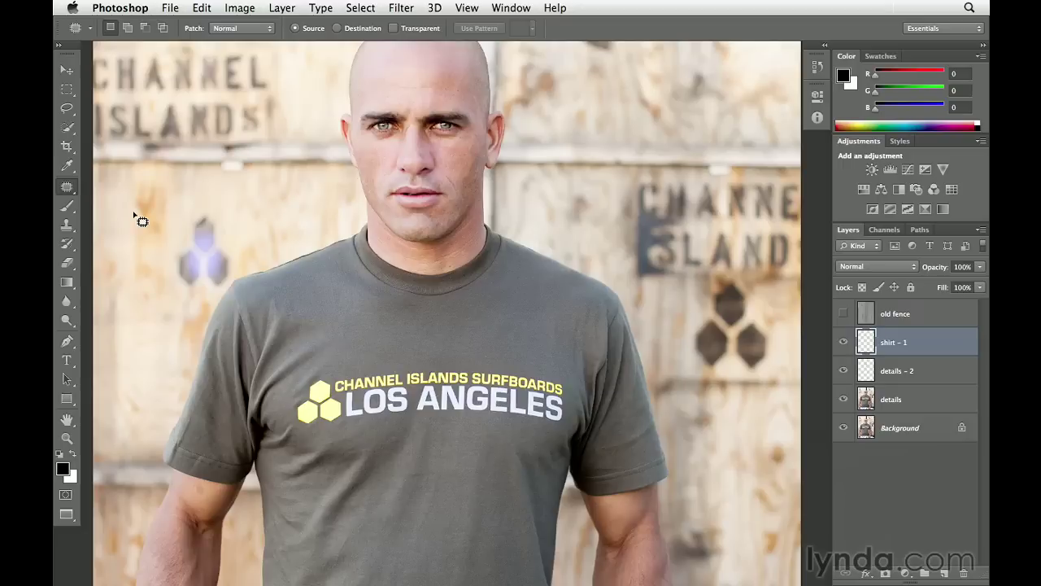
Step: Set the Patch Tool to Content-Aware, Very Loose adaptation, with Sample All Layers on
left_click(249, 29)
left_click(249, 37)
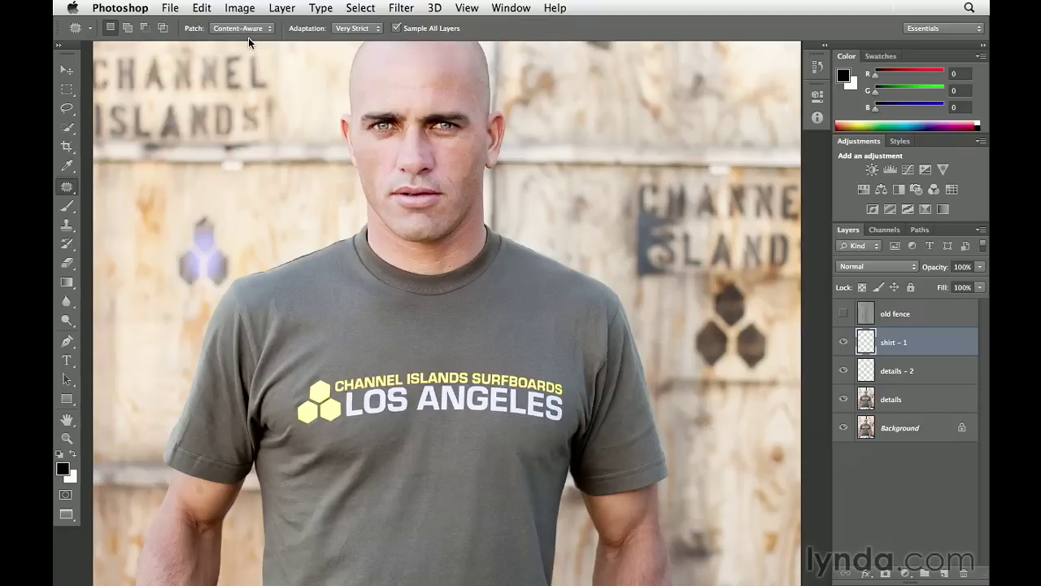
left_click(355, 31)
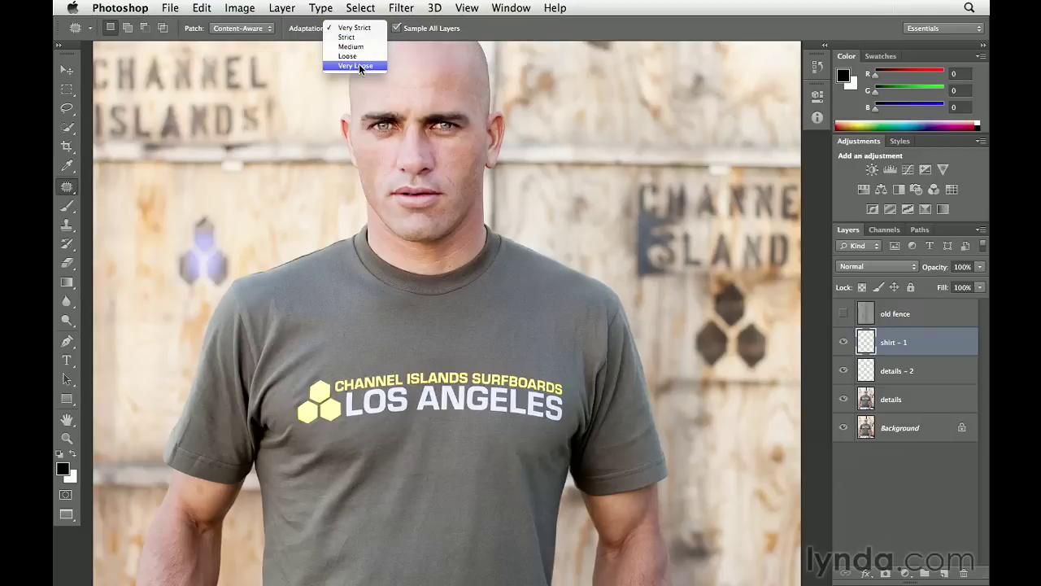
left_click(359, 66)
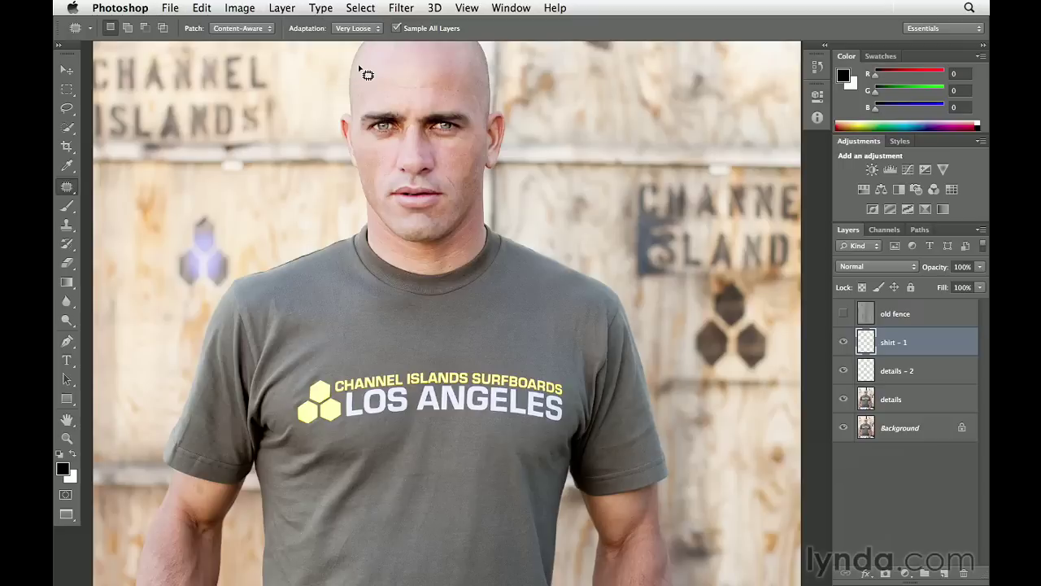
left_click(398, 30)
key("super+plus")
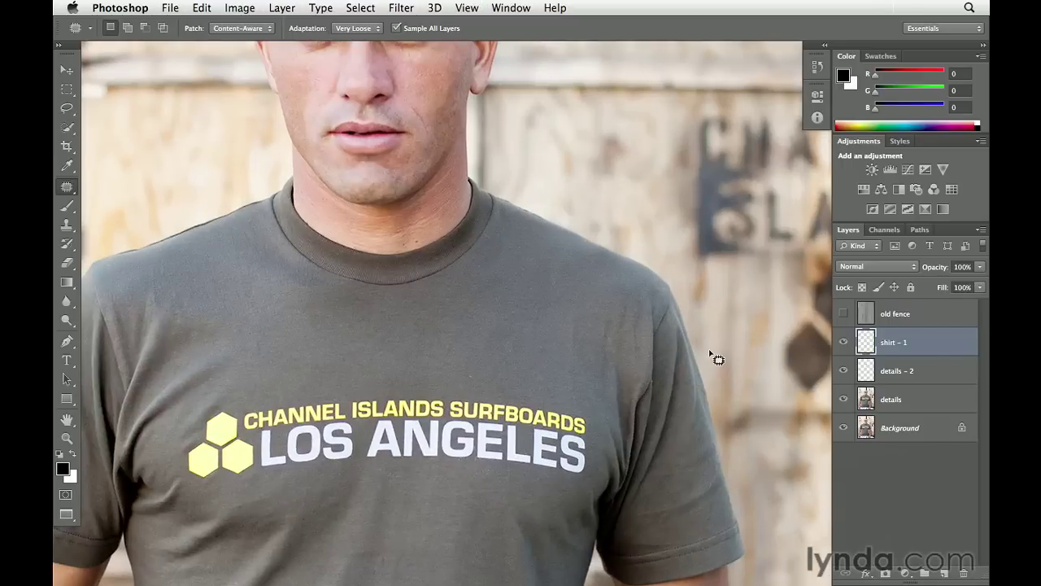
Step: Patch the hexagon emblem away with plain shirt fabric from above, then deselect
scroll(556, 346, "up", 3)
left_click_drag(556, 346, 631, 237)
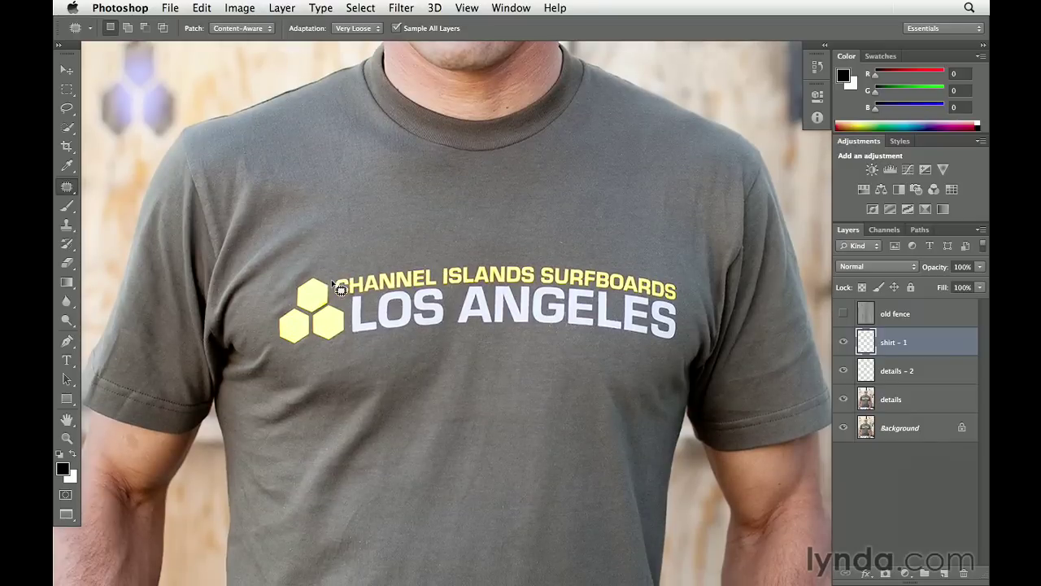
mouse_move(342, 302)
left_mouse_down()
mouse_move(349, 336)
mouse_move(336, 344)
mouse_move(280, 342)
left_mouse_up()
mouse_move(301, 294)
left_mouse_down()
mouse_move(318, 274)
mouse_move(346, 293)
left_mouse_up()
left_click_drag(351, 332, 368, 217)
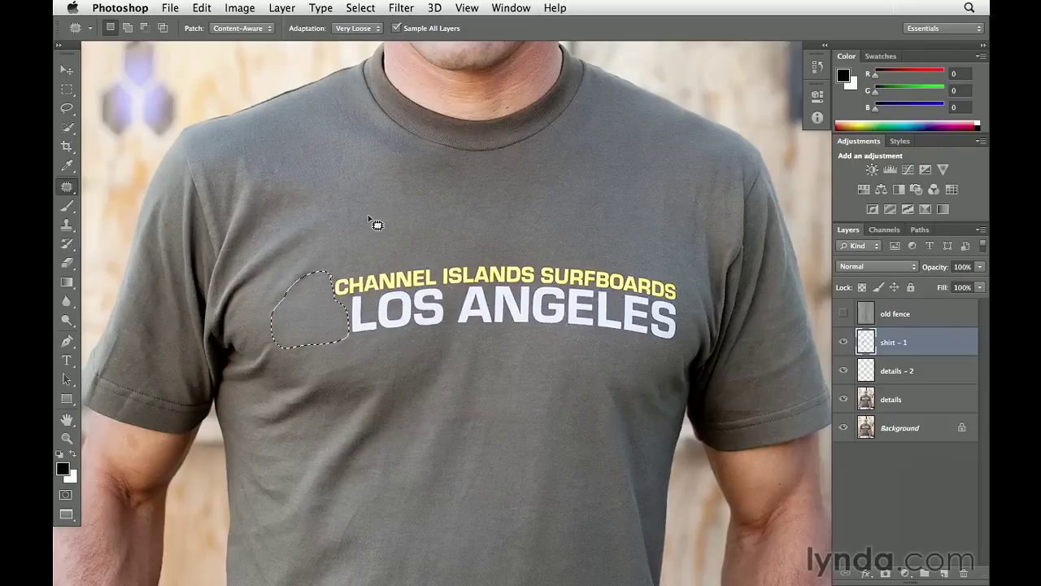
key("super+d")
Step: Select the words CHANNEL and LOS and patch them with plain fabric above
mouse_move(447, 319)
left_mouse_down()
mouse_move(440, 337)
mouse_move(375, 324)
mouse_move(329, 289)
mouse_move(338, 269)
mouse_move(439, 267)
mouse_move(436, 275)
left_mouse_up()
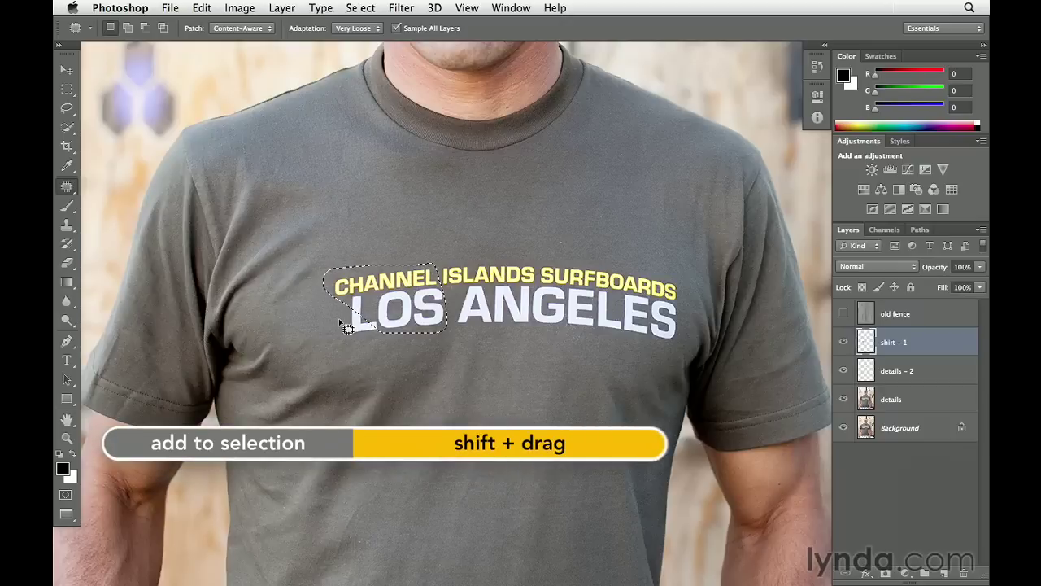
key("shift")
mouse_move(348, 306)
left_mouse_down()
mouse_move(344, 325)
mouse_move(365, 349)
mouse_move(400, 342)
left_mouse_up()
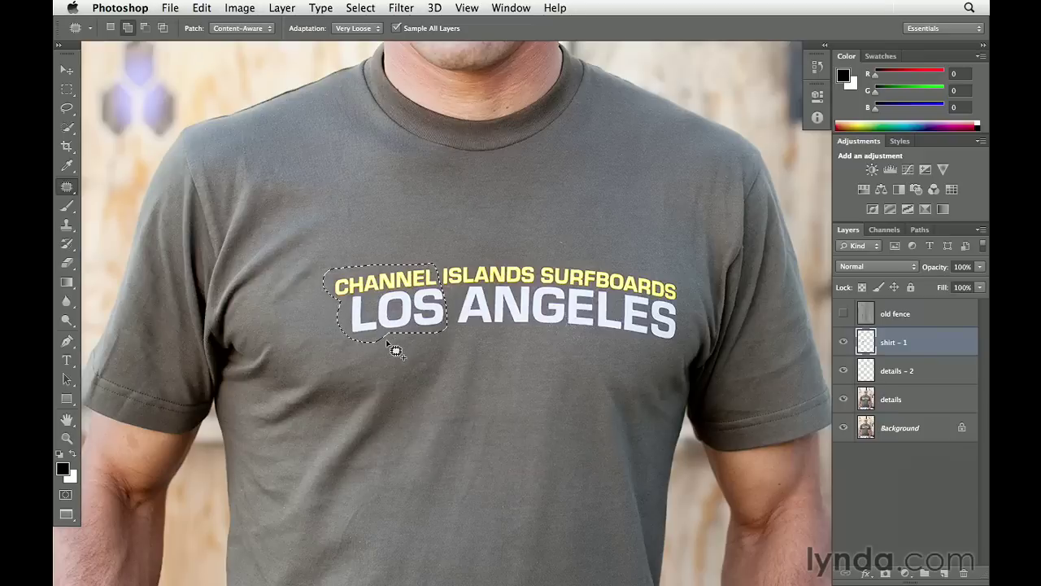
mouse_move(325, 333)
left_mouse_down()
mouse_move(325, 382)
mouse_move(356, 391)
mouse_move(380, 371)
mouse_move(393, 333)
left_mouse_up()
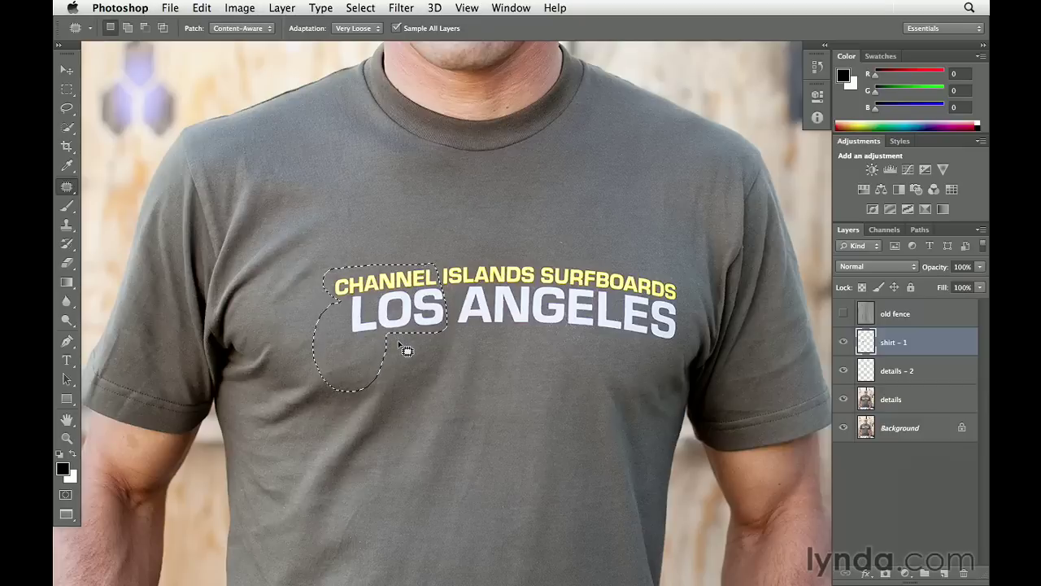
mouse_move(389, 342)
left_mouse_down()
mouse_move(347, 334)
mouse_move(335, 303)
mouse_move(319, 301)
mouse_move(296, 334)
mouse_move(294, 380)
mouse_move(317, 397)
mouse_move(382, 401)
mouse_move(409, 351)
left_mouse_up()
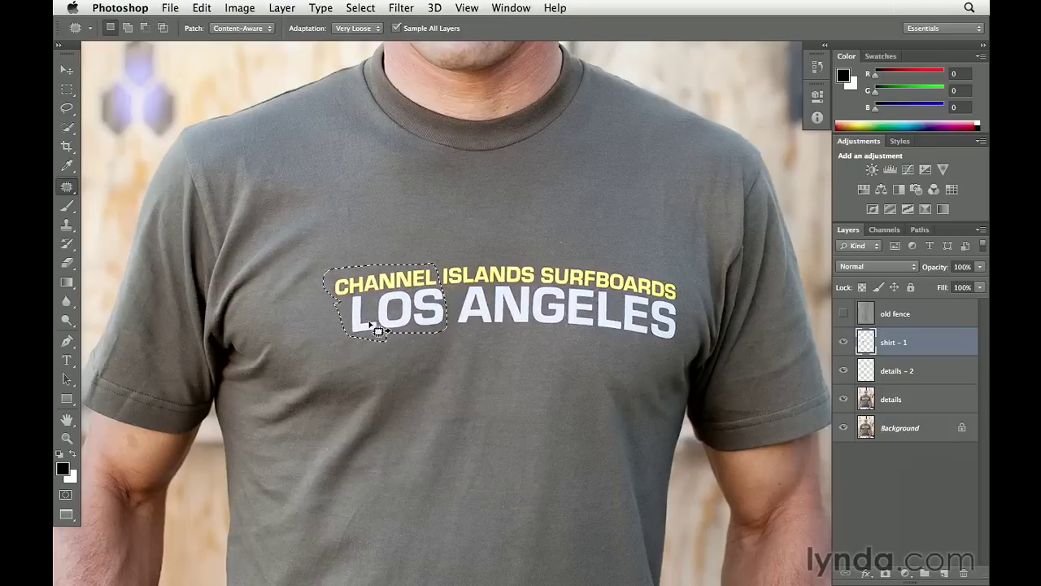
left_click_drag(378, 330, 368, 223)
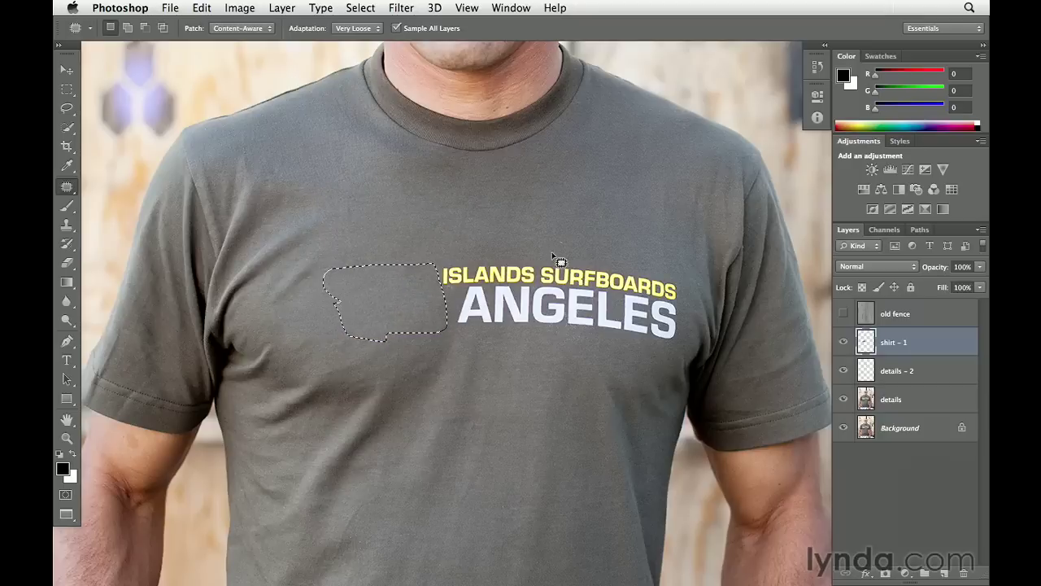
Step: Outline the remaining ISLANDS SURFBOARDS and ANGELES text and patch it with clean fabric
key("super+d")
mouse_move(440, 266)
left_mouse_down()
mouse_move(454, 325)
mouse_move(475, 333)
mouse_move(616, 334)
mouse_move(707, 354)
mouse_move(683, 279)
mouse_move(570, 267)
left_mouse_up()
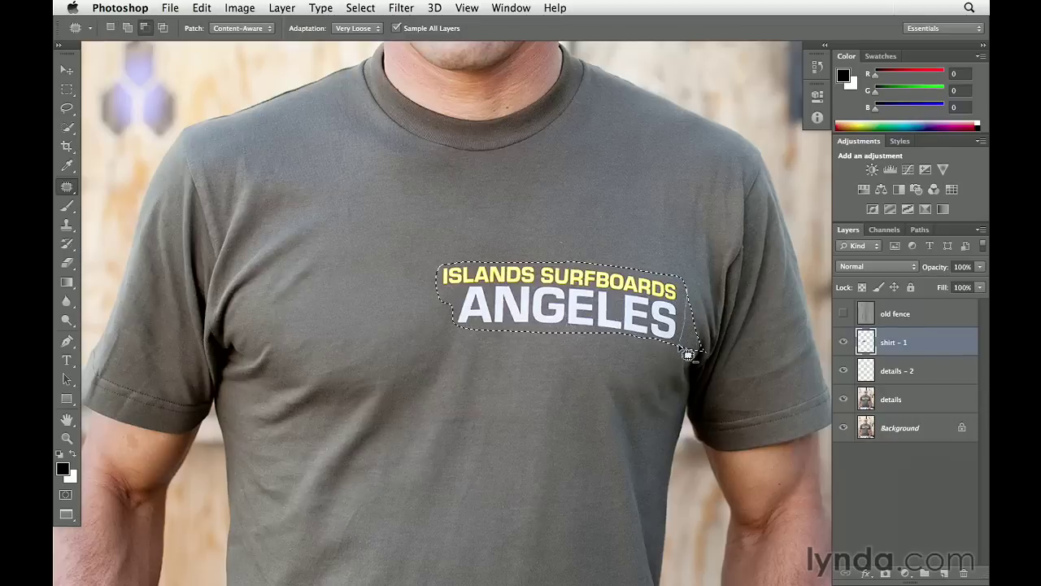
left_click_drag(732, 360, 692, 297)
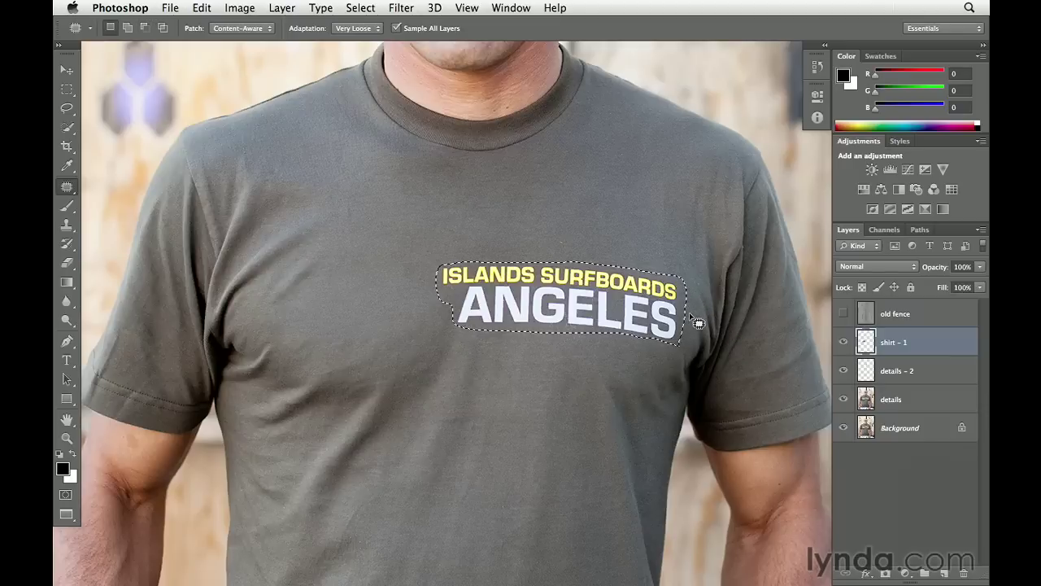
left_click_drag(575, 296, 510, 217)
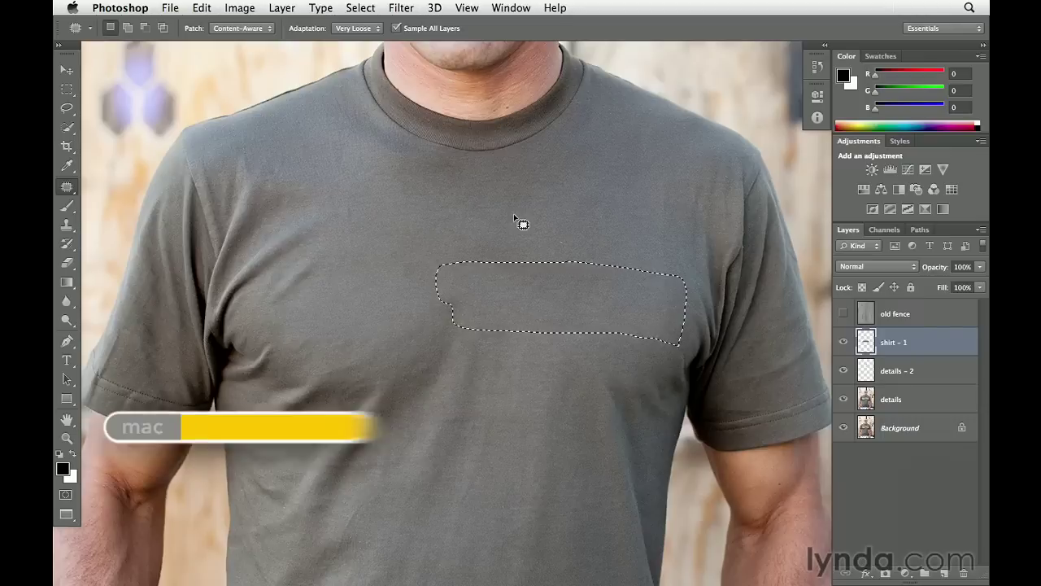
key("super+d")
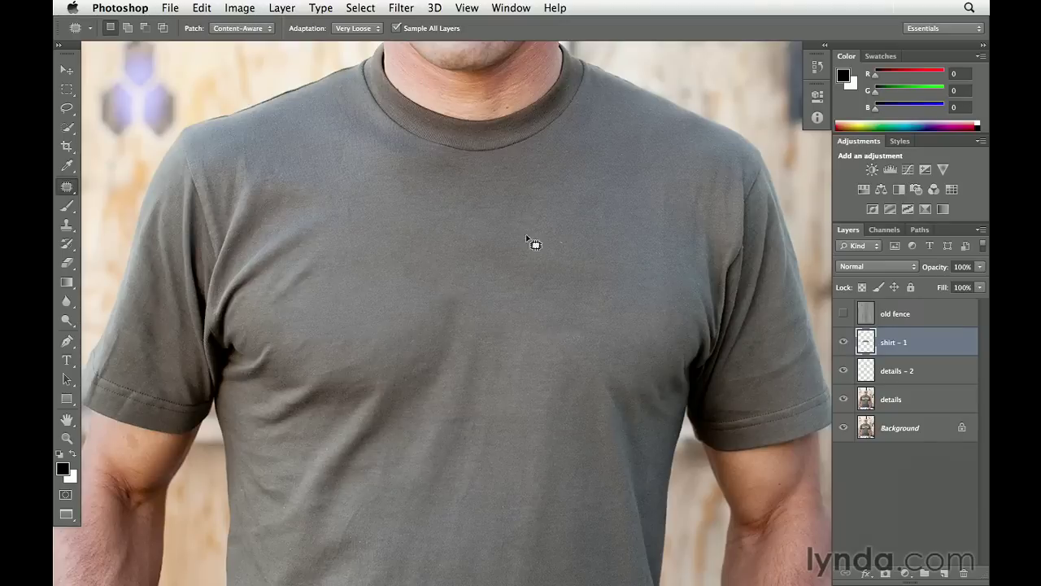
Step: Toggle the shirt - 1 layer off and back on to compare before and after
left_click(844, 343)
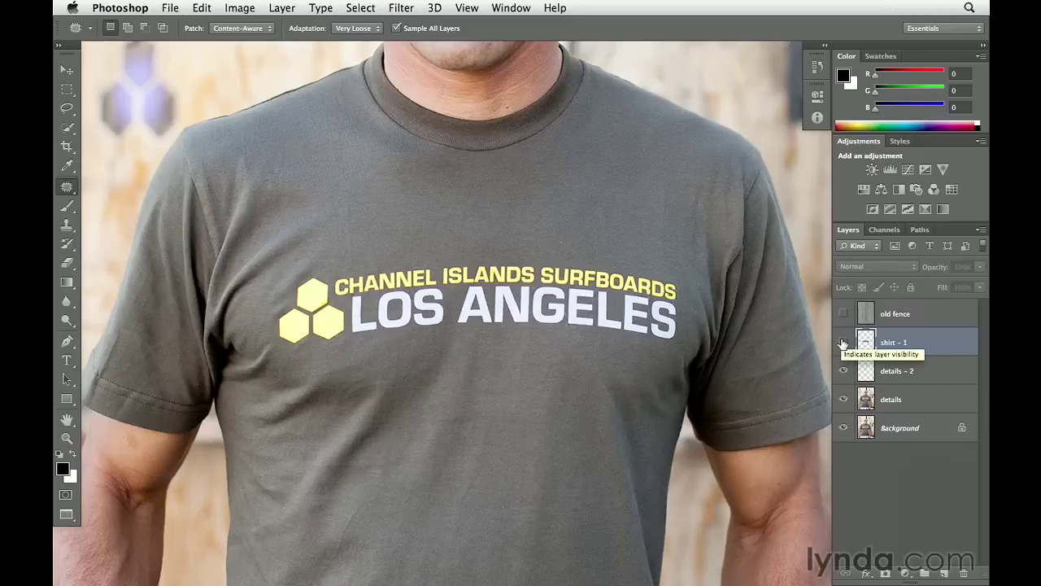
left_click(844, 344)
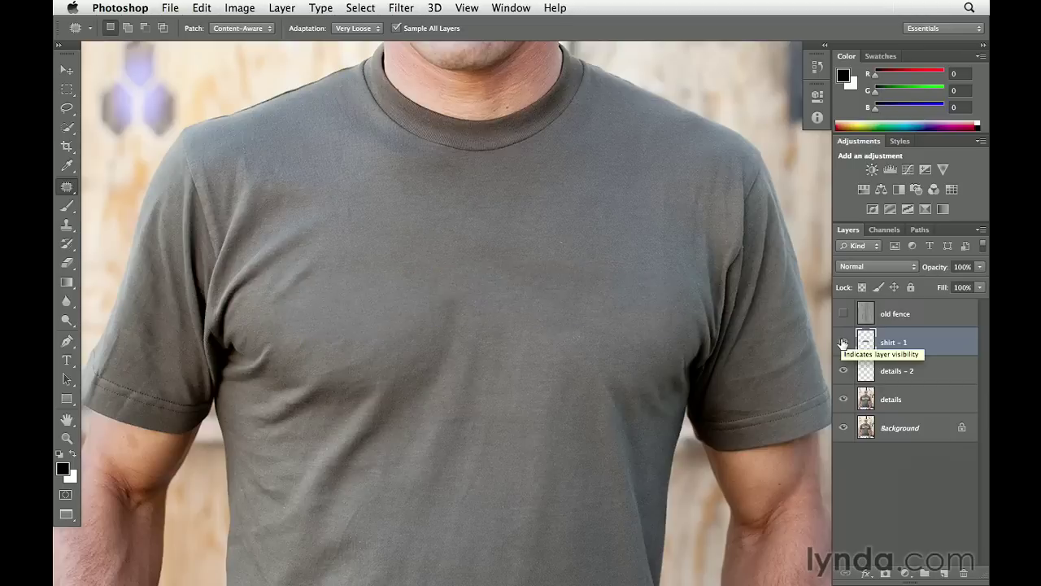